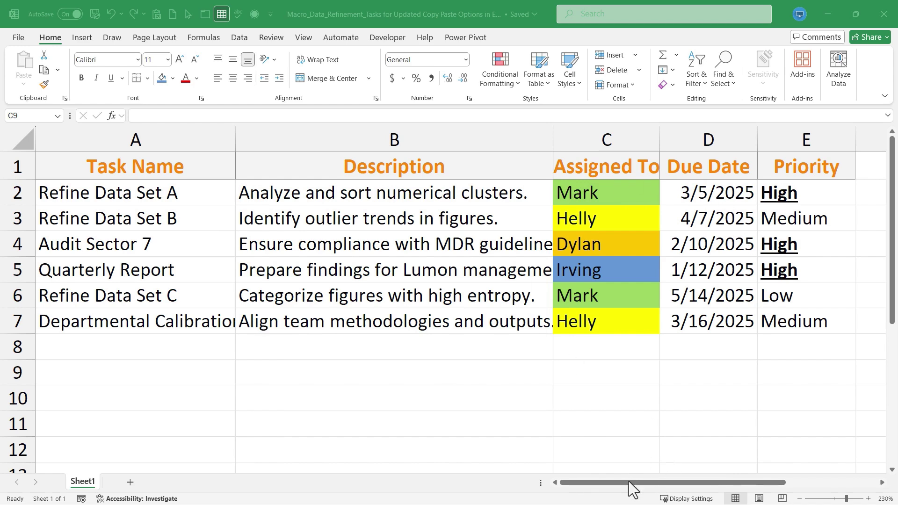
Step: Copy the six task rows A2:E7 and pick cell A8 as the paste destination
left_click_drag(171, 194, 790, 325)
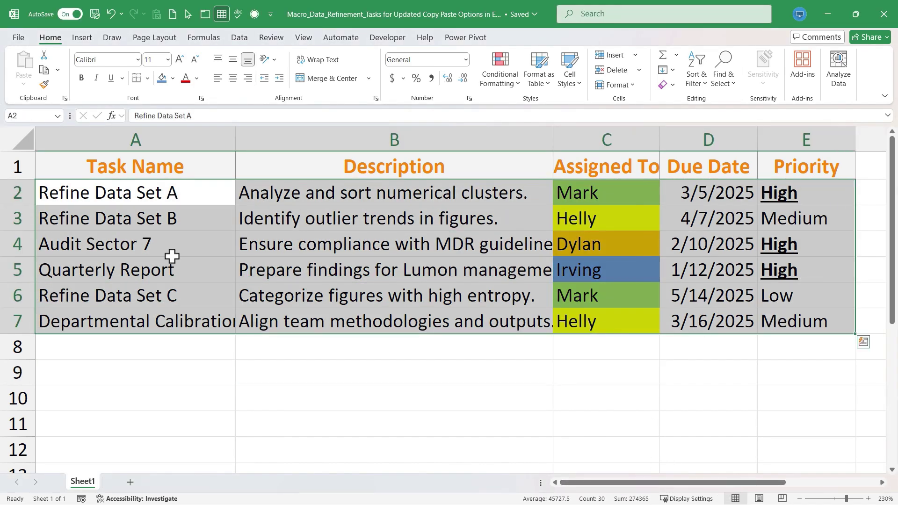
key("Down")
key("Down")
key("Down")
left_click_drag(117, 195, 791, 320)
key("ctrl+c")
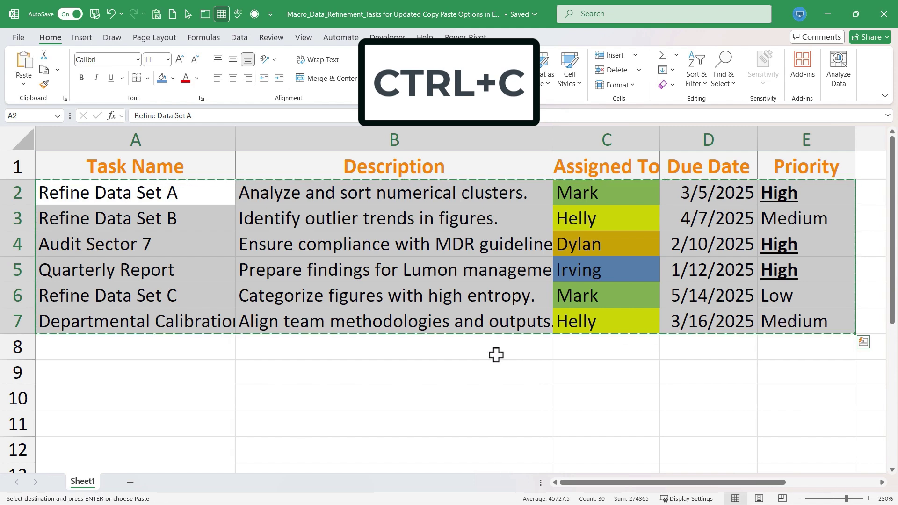
left_click(163, 351)
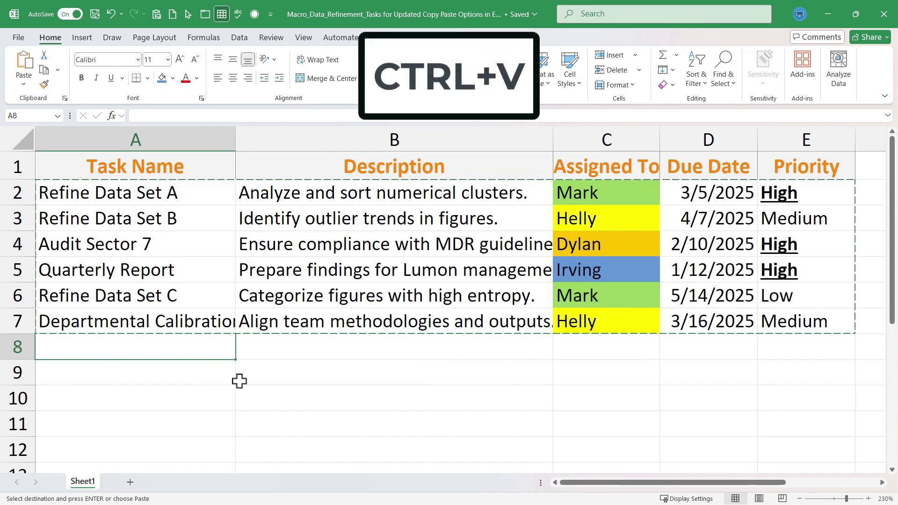
key("ctrl+v")
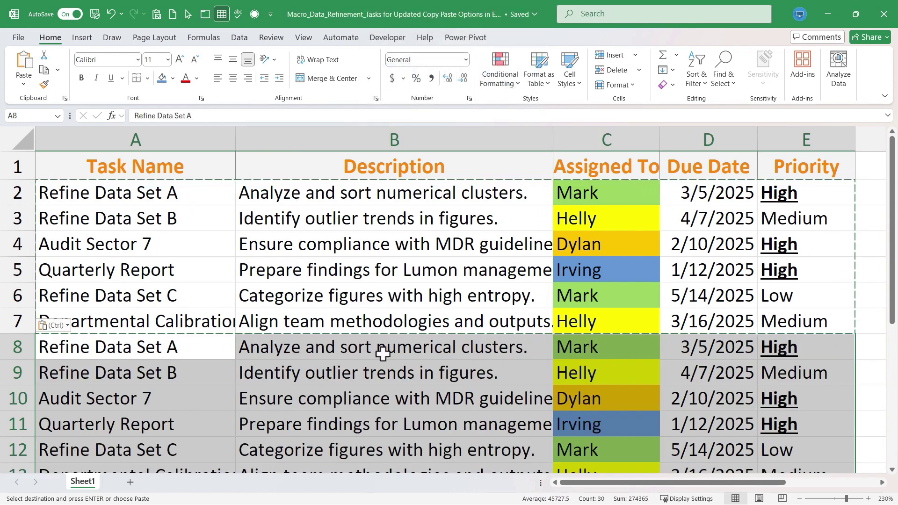
scroll(345, 388, "down", 1)
key("ctrl+z")
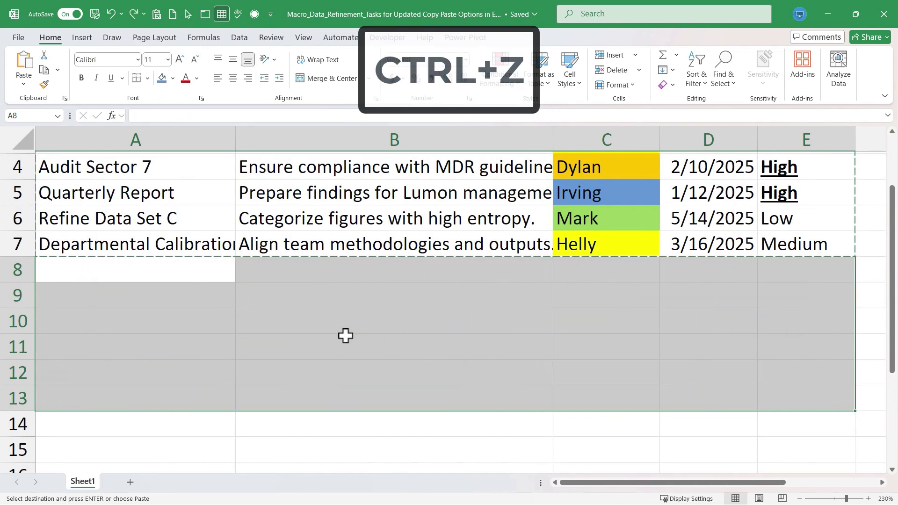
scroll(521, 358, "up", 3)
left_click(218, 199)
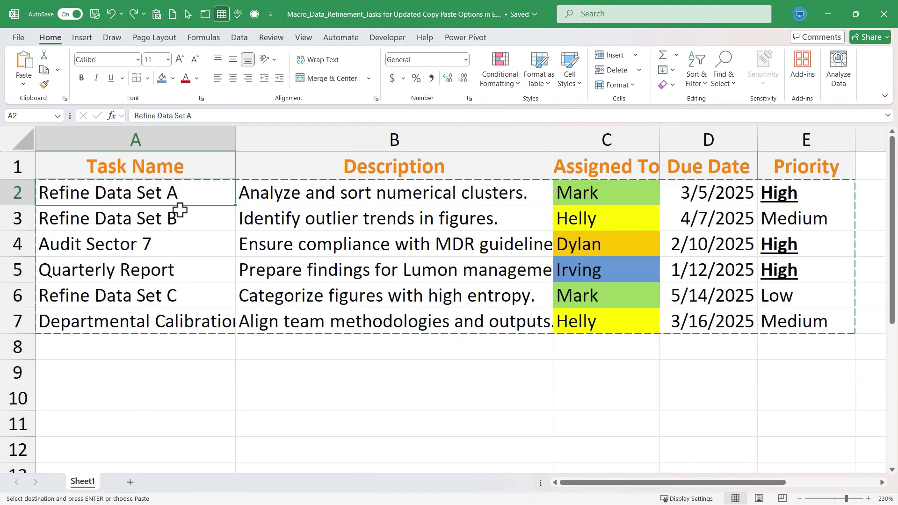
key("Down")
key("Down")
left_click_drag(154, 192, 800, 318)
key("ctrl+x")
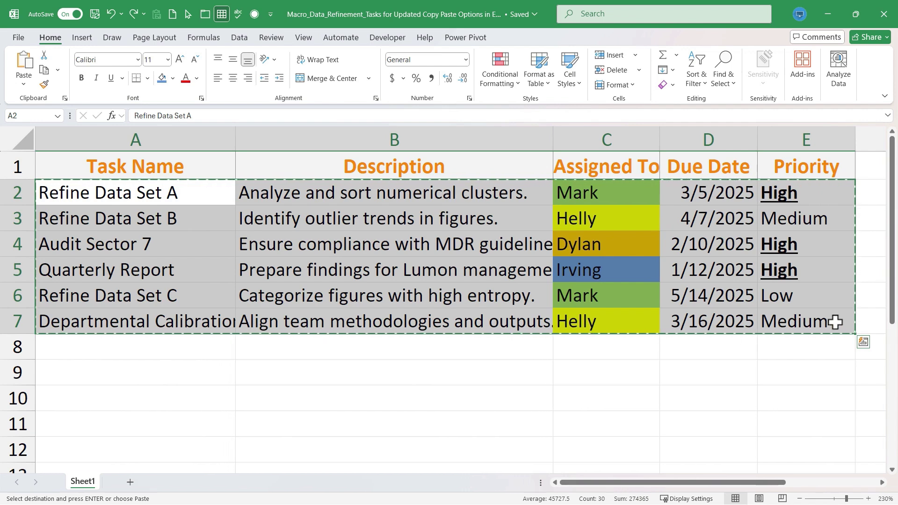
left_click(276, 373)
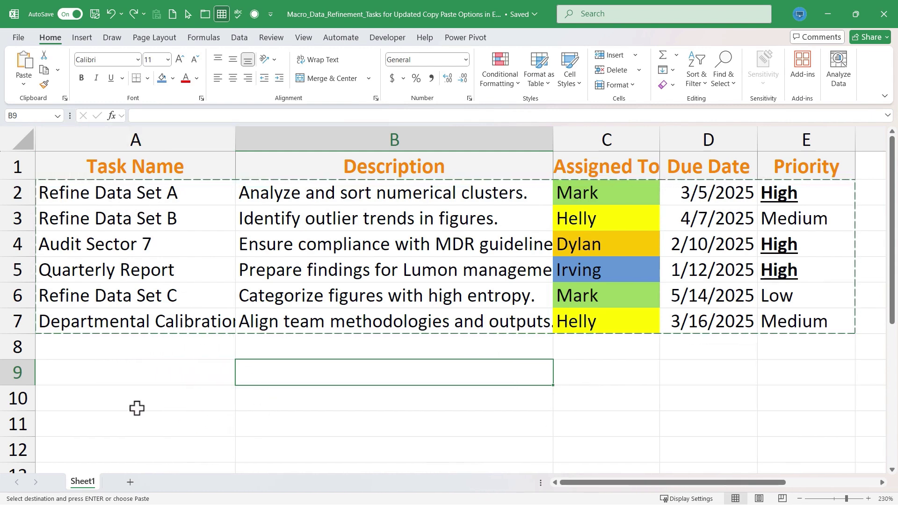
left_click(87, 398)
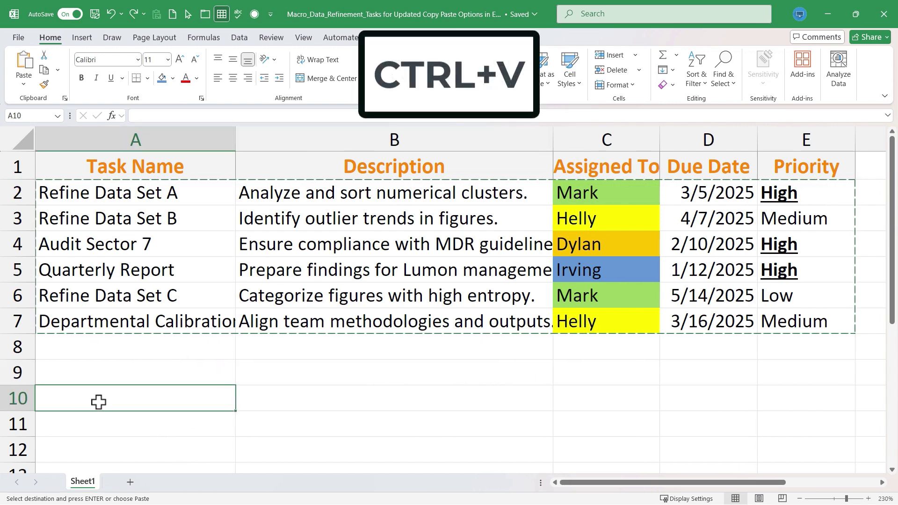
key("ctrl+v")
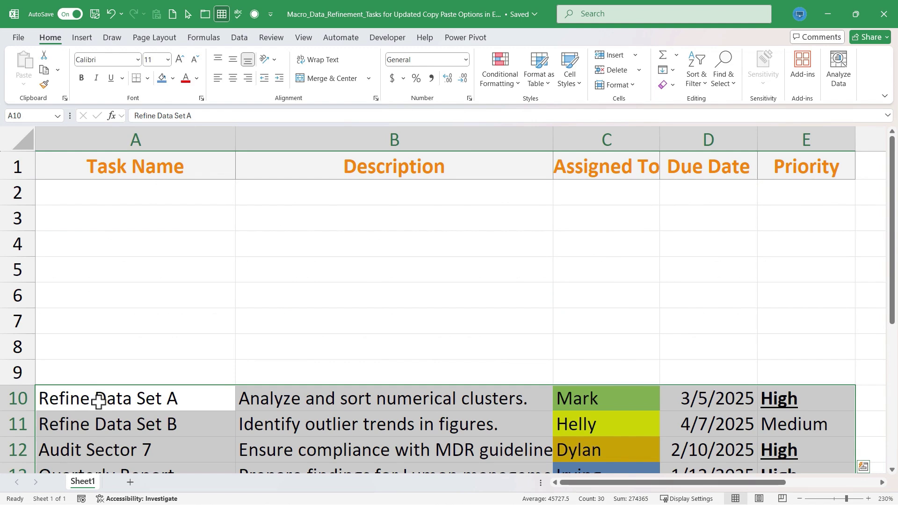
scroll(242, 356, "down", 3)
scroll(242, 356, "up", 1)
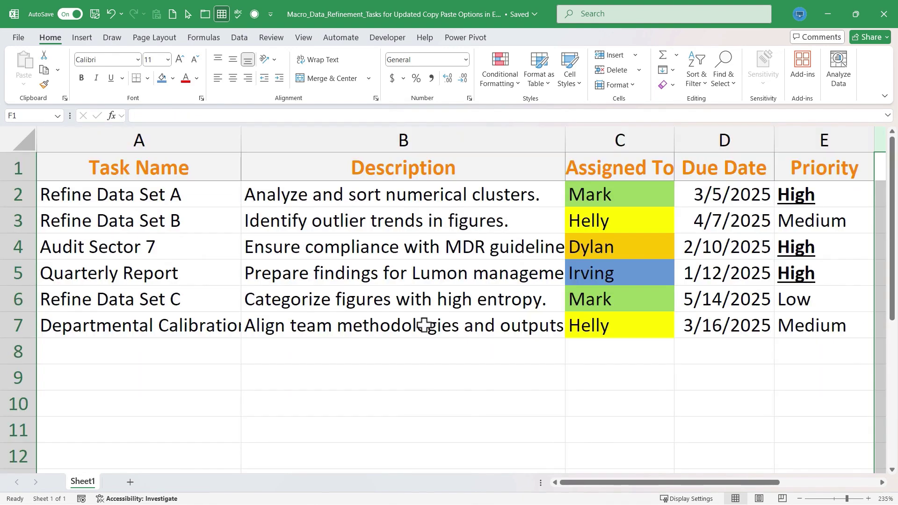
left_click(266, 357)
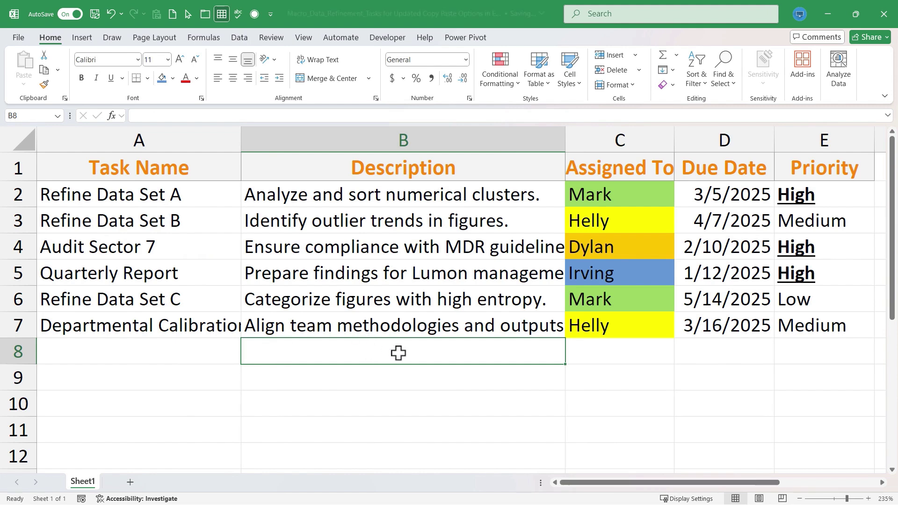
Step: Select the full task table A1:E7, including the header row, and copy it
left_click_drag(142, 197, 807, 306)
left_click(122, 201)
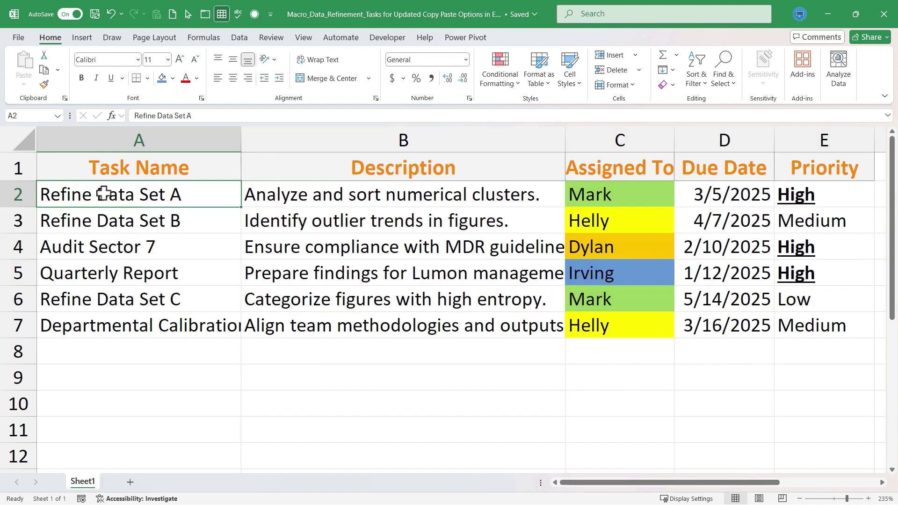
left_click(80, 167)
left_click_drag(86, 166, 797, 318)
key("ctrl+c")
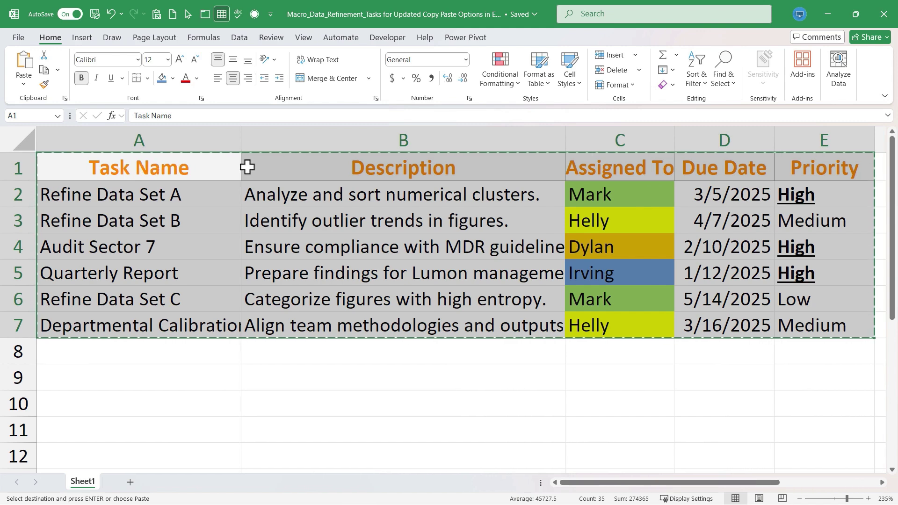
left_click(631, 195)
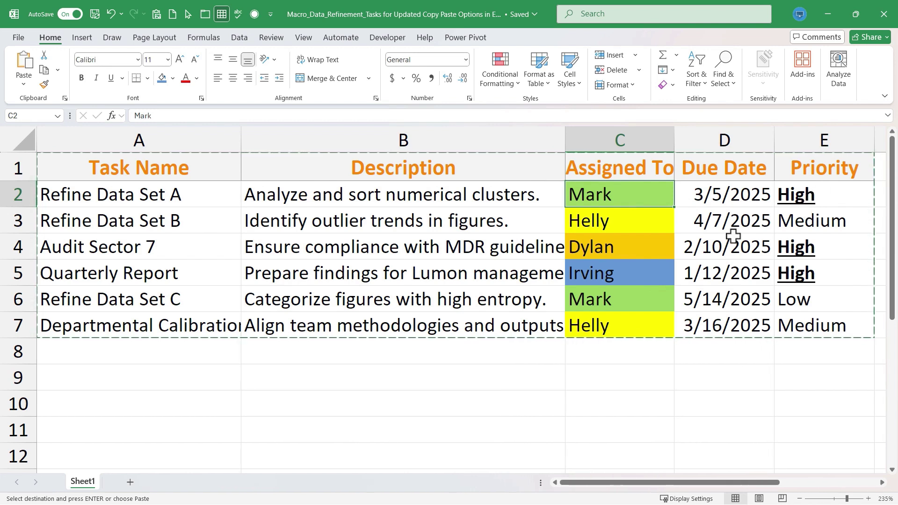
left_click(134, 357)
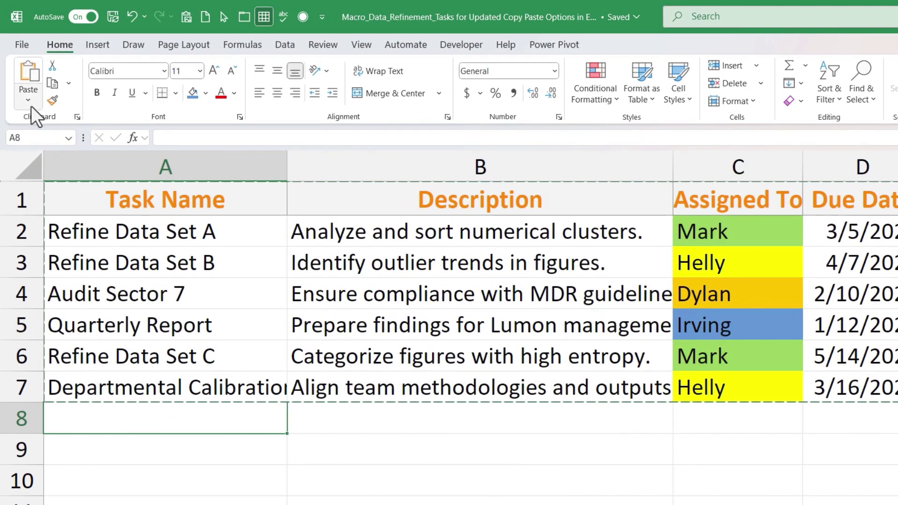
left_click(26, 101)
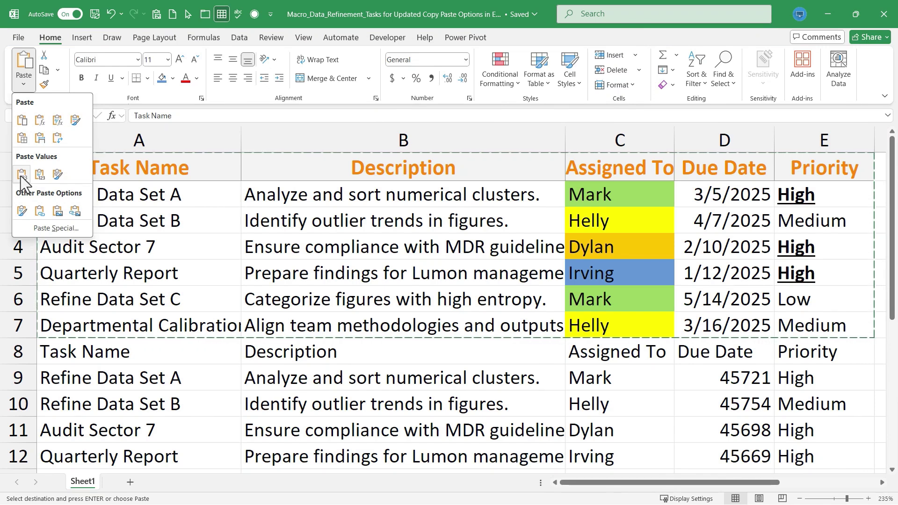
key("Escape")
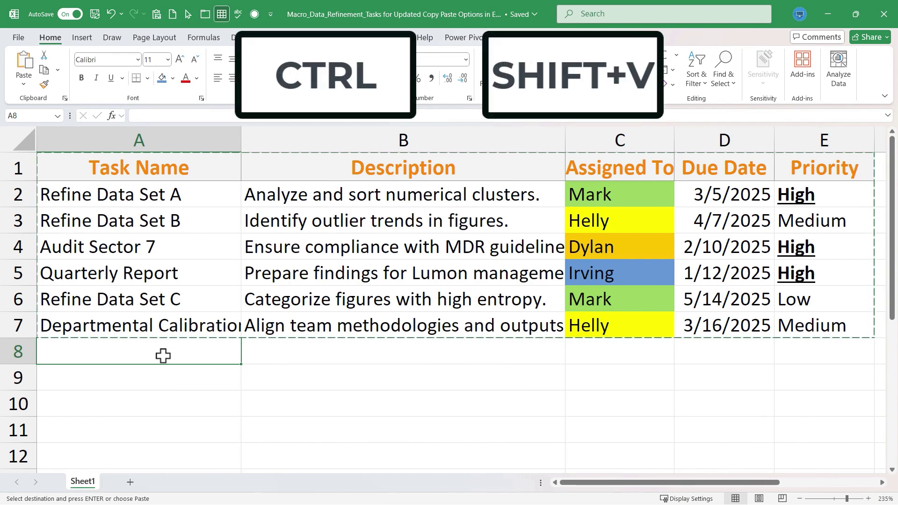
Step: Paste the table at A8 as values only with Ctrl+Shift+V, dates showing as serials like 45721
key("ctrl+shift+v")
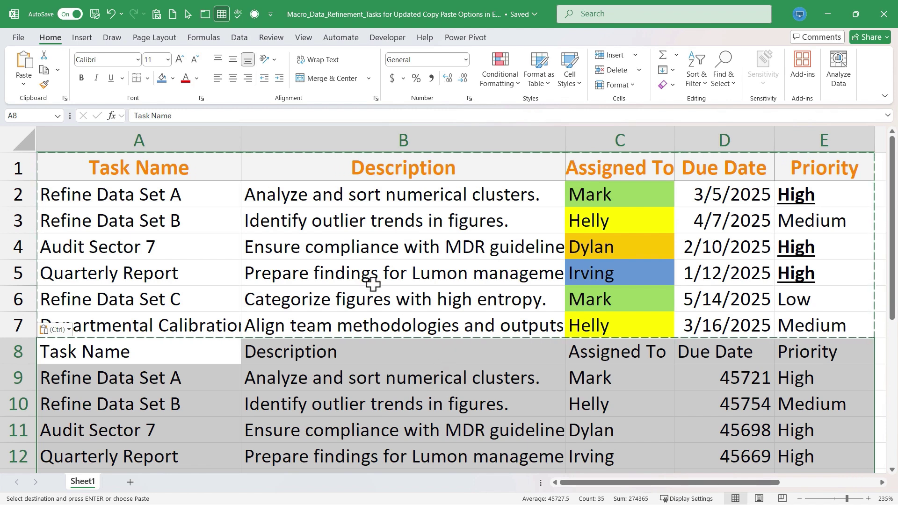
left_click(676, 247)
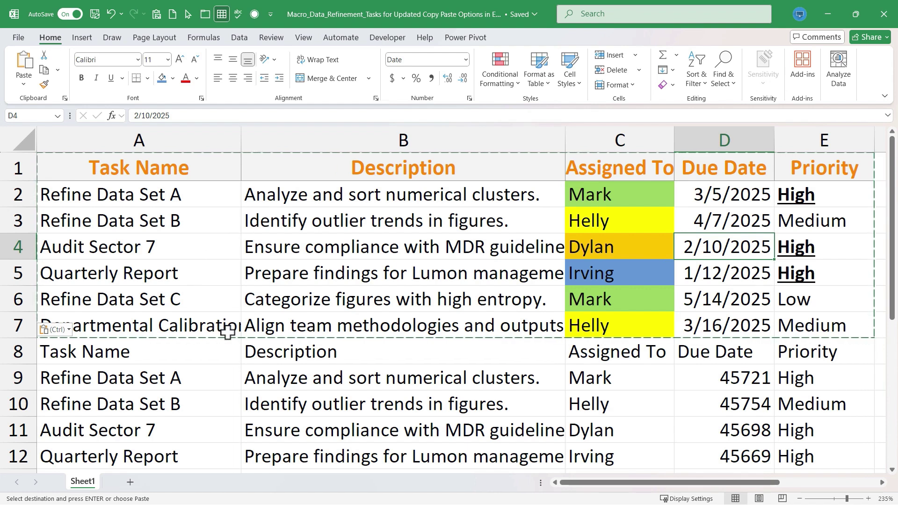
key("ctrl+shift+v")
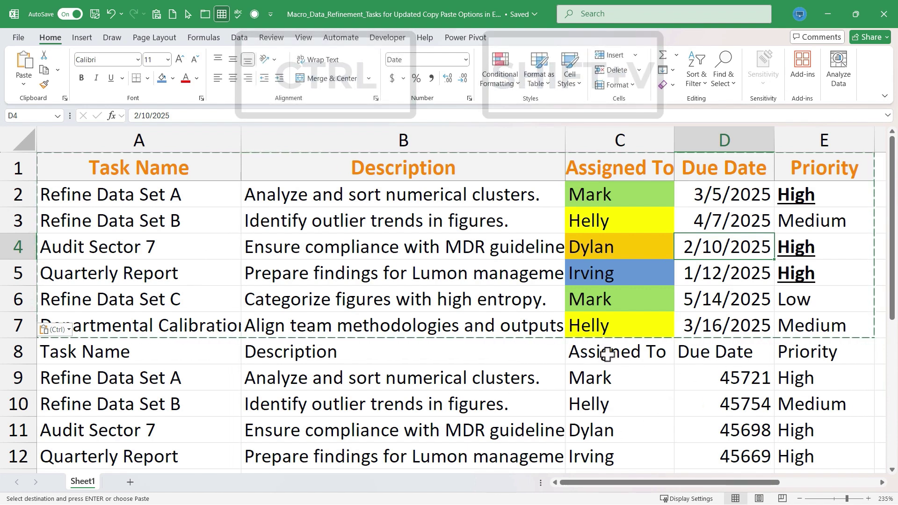
left_click(25, 85)
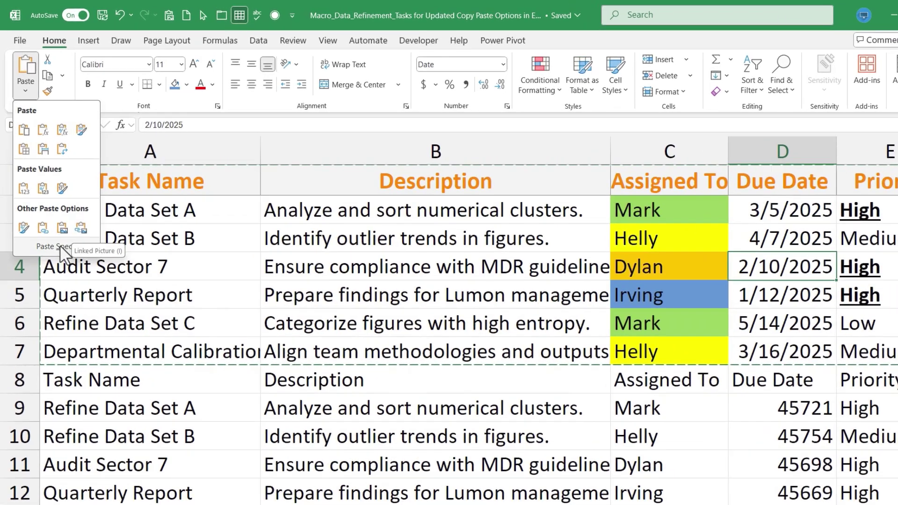
left_click(69, 233)
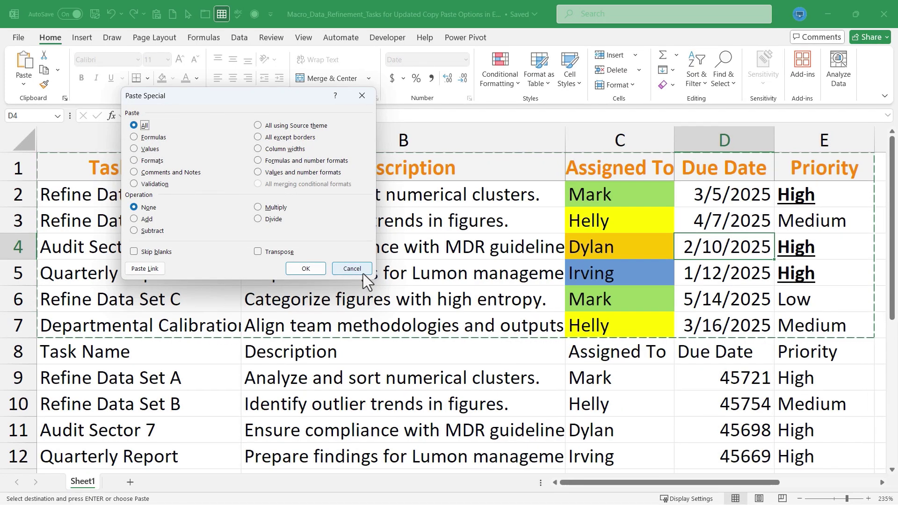
left_click(363, 273)
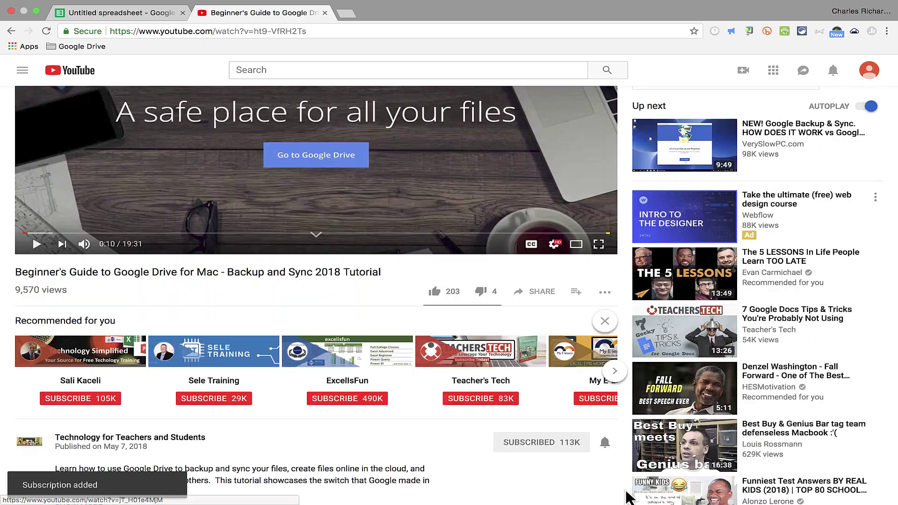
Step: Open the channel's Super Thanks dialog offering $2.00, $5.00, $10.00 and $50.00 tips
scroll(589, 421, "down", 1)
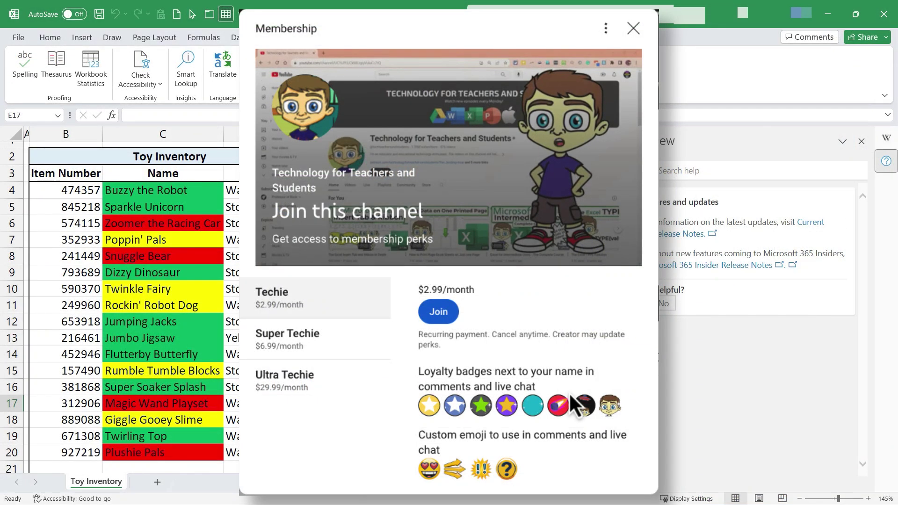
scroll(570, 360, "down", 2)
scroll(570, 358, "up", 2)
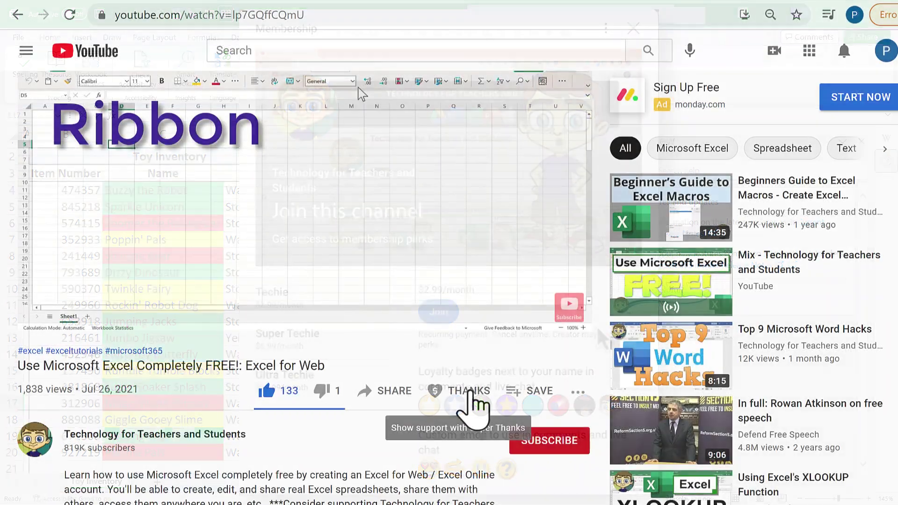
left_click(474, 396)
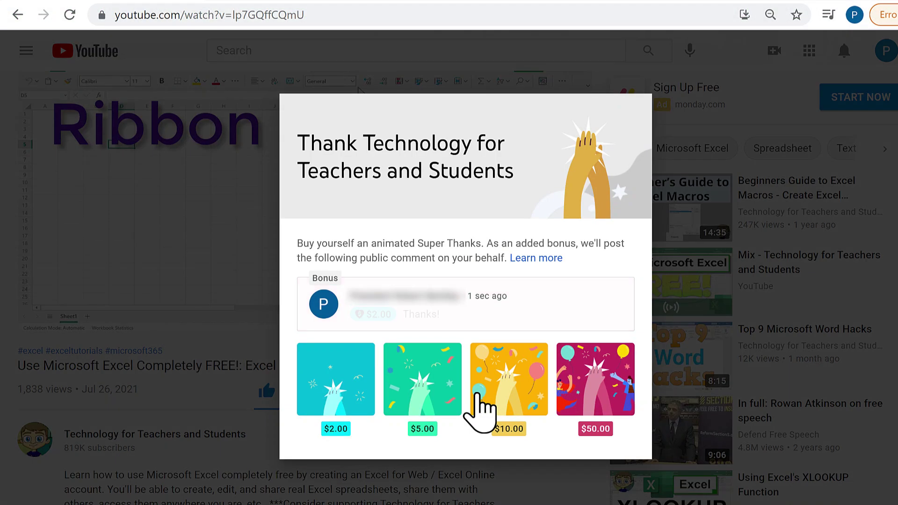